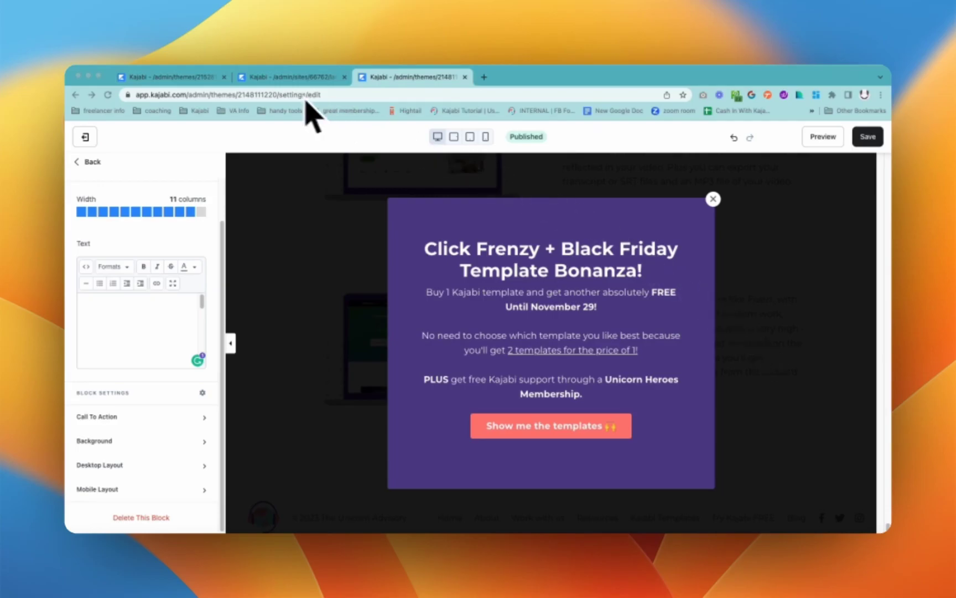
# - Copy the 'test sales page' URL from the Landing Pages list
pyautogui.click(259, 77)
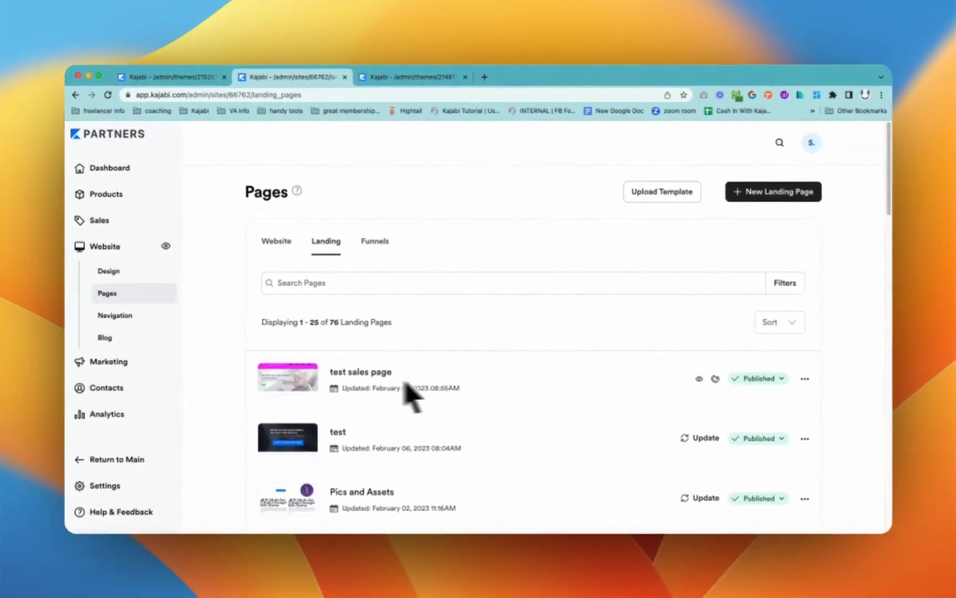
pyautogui.click(805, 379)
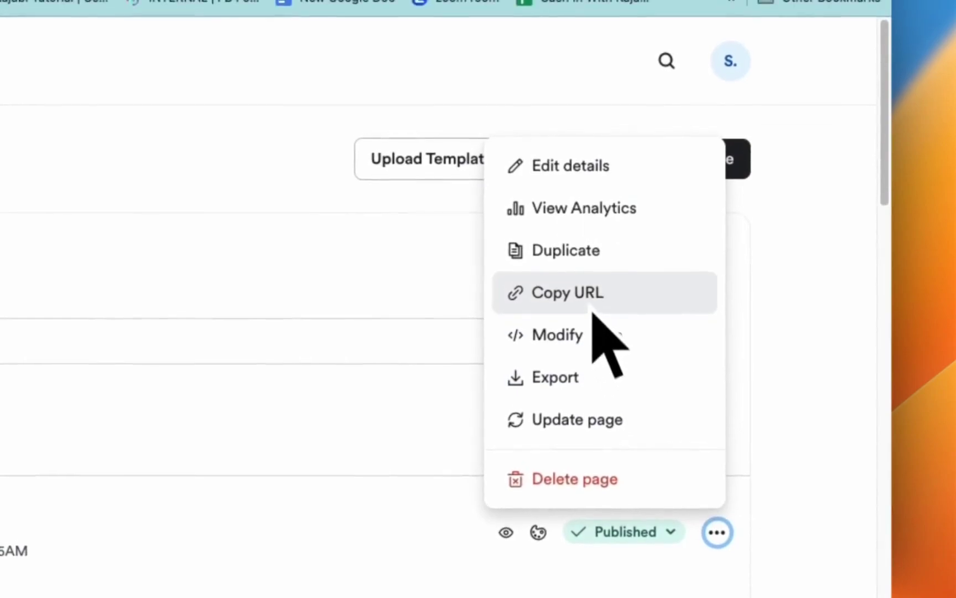
pyautogui.click(614, 93)
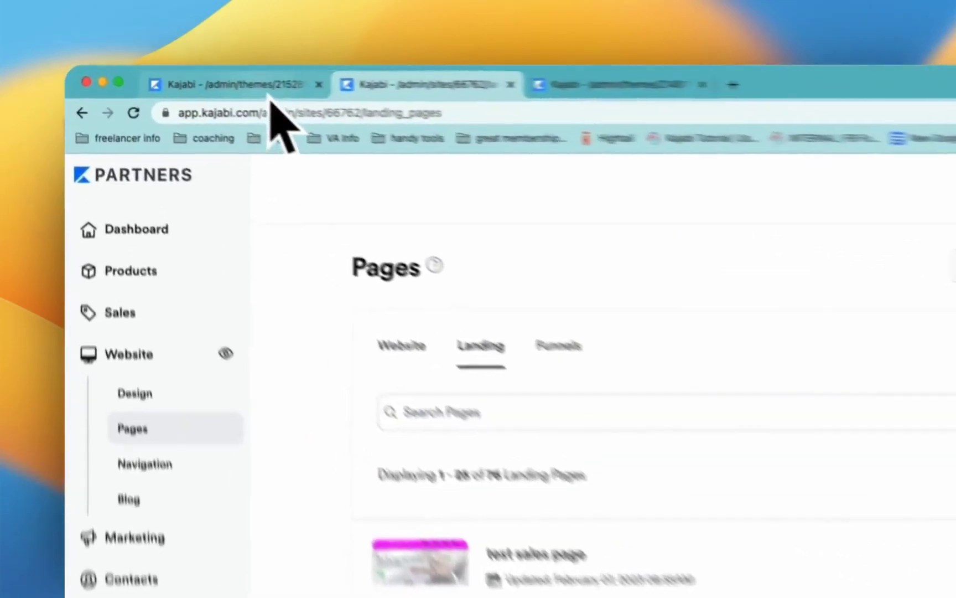
# - Return to the Multiple Optins page editor and scroll its sections to Exit Popup and Two Step Optin
pyautogui.click(188, 80)
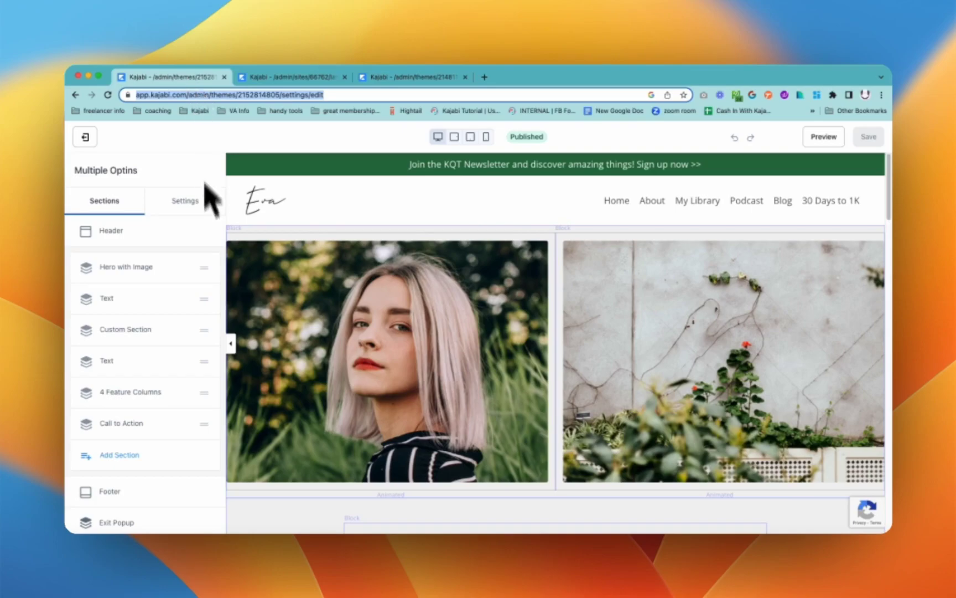
pyautogui.scroll(-2, 149, 368)
pyautogui.scroll(-1, 148, 371)
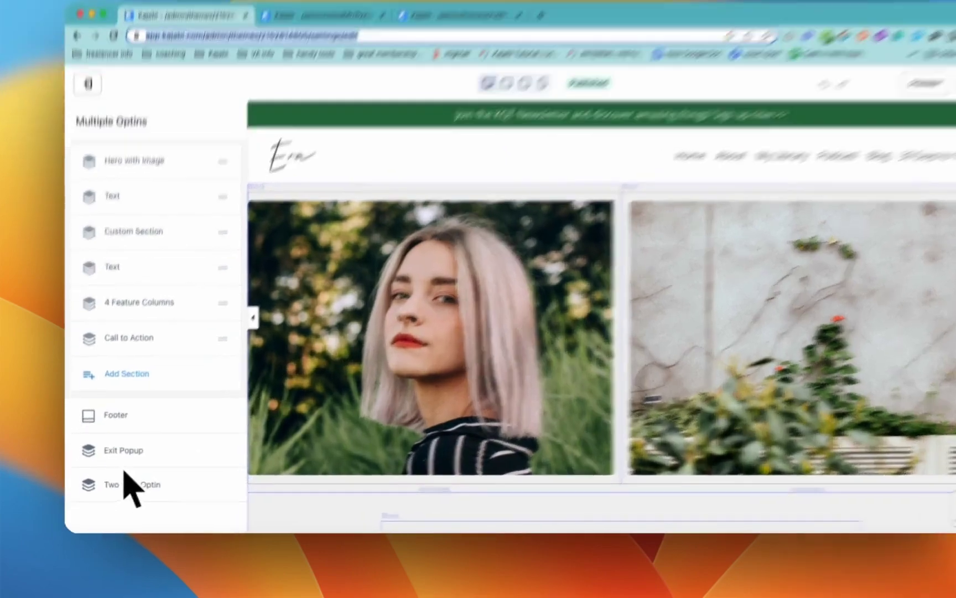
# - Enable the exit popup and show its 'Join Our Free Trial' preview on the canvas
pyautogui.click(116, 471)
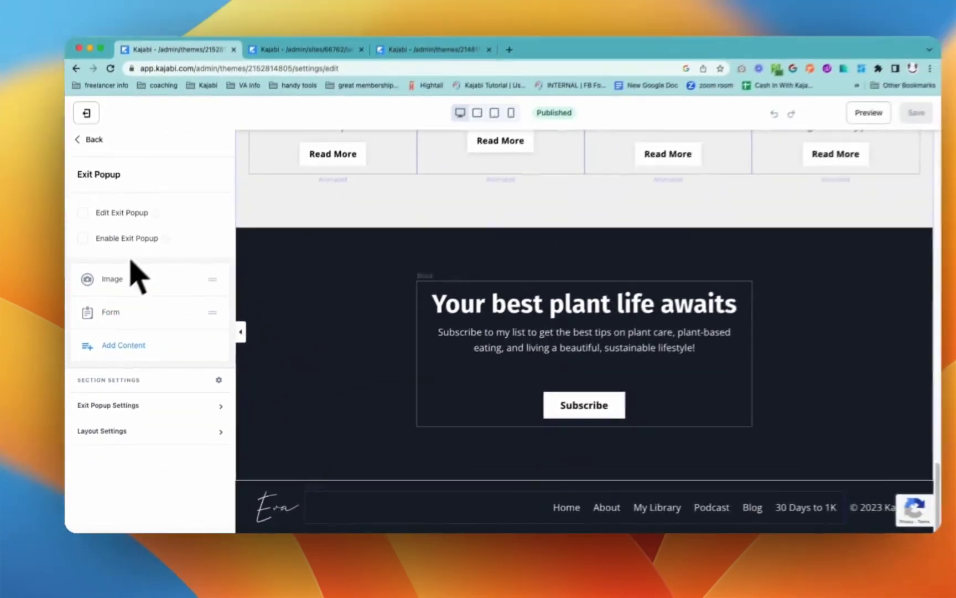
pyautogui.click(83, 213)
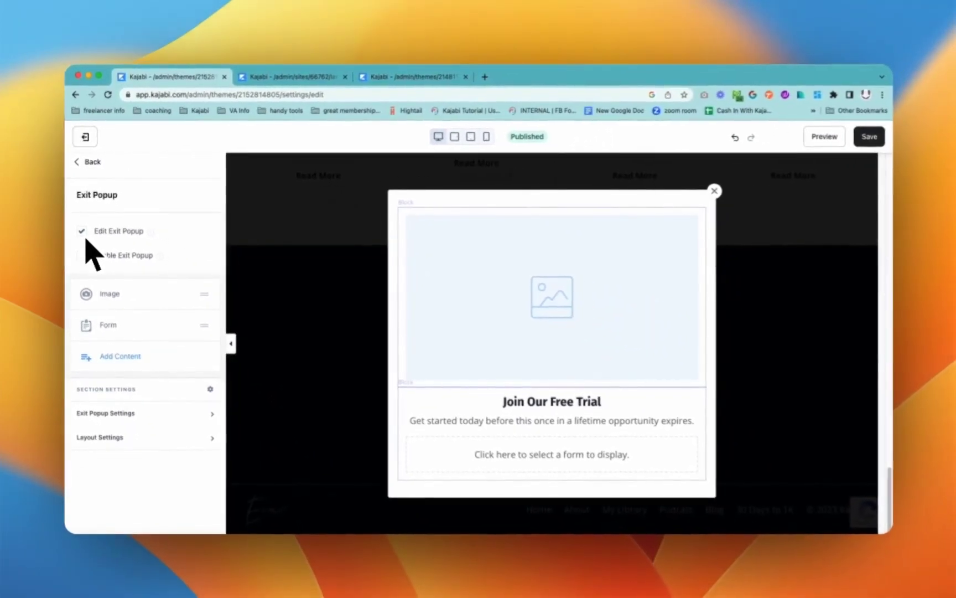
pyautogui.click(82, 255)
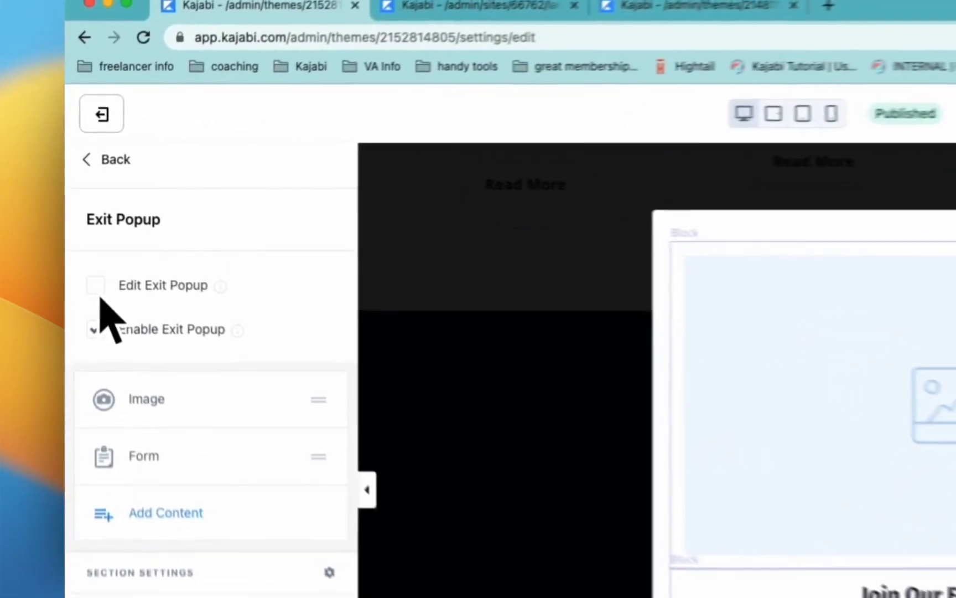
pyautogui.click(83, 233)
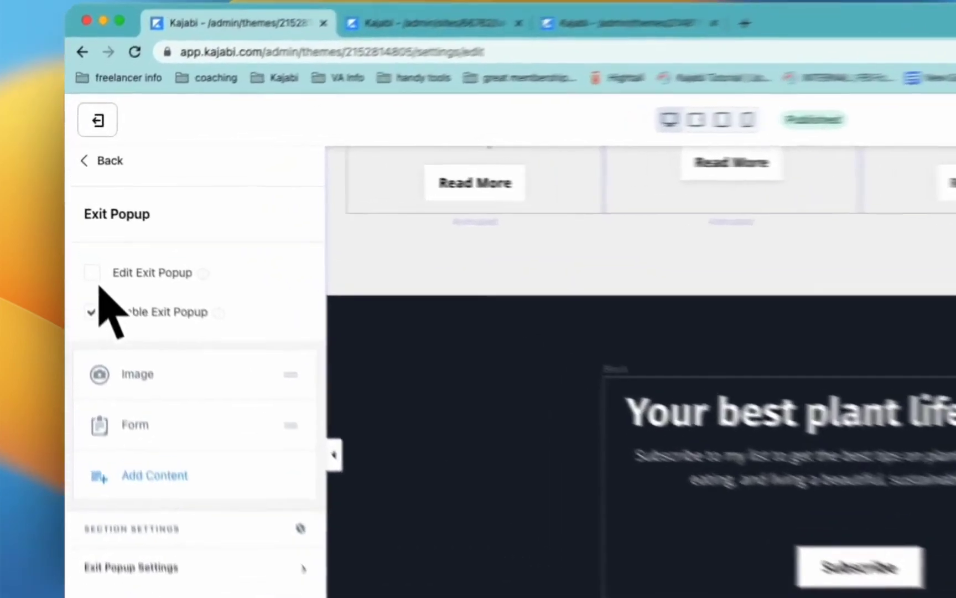
pyautogui.click(82, 230)
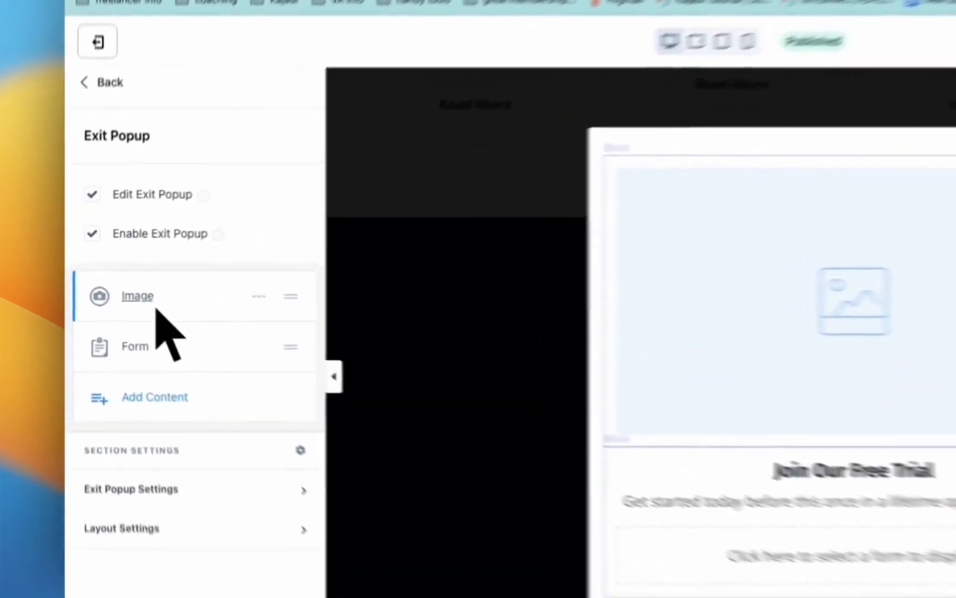
# - Open the popup image's settings and review its Image Action choices
pyautogui.click(126, 299)
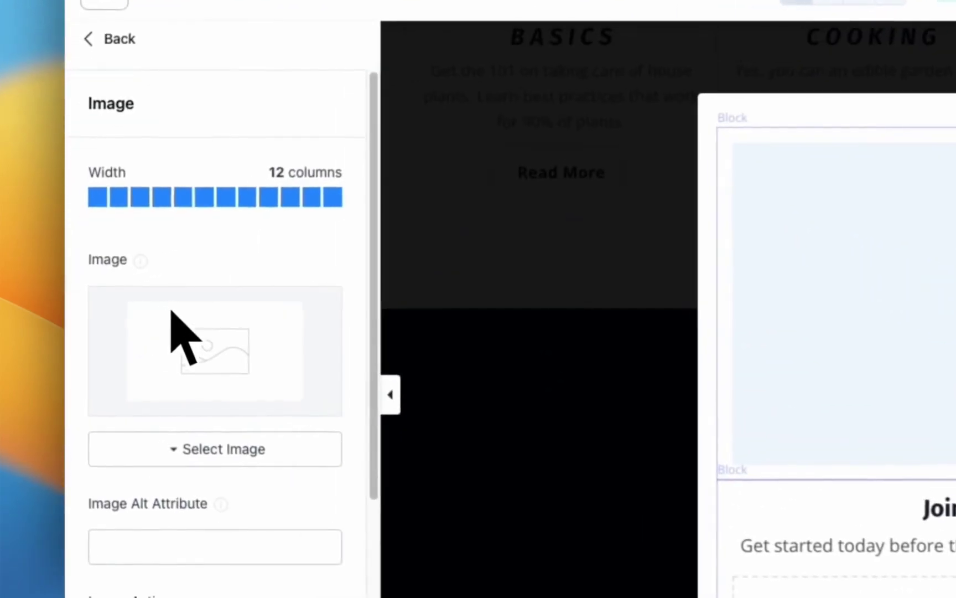
pyautogui.scroll(-3, 246, 518)
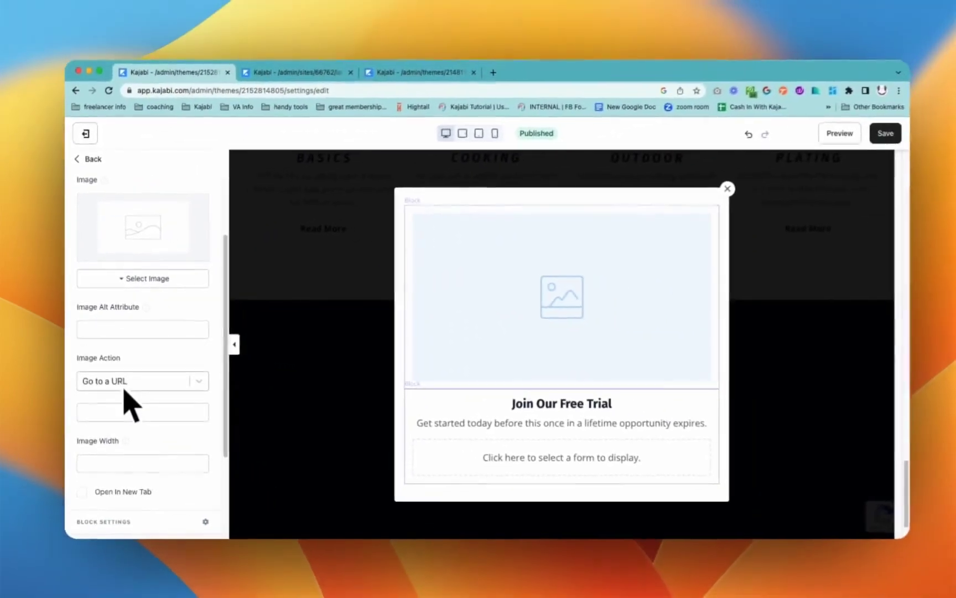
pyautogui.scroll(-1, 249, 526)
pyautogui.click(139, 369)
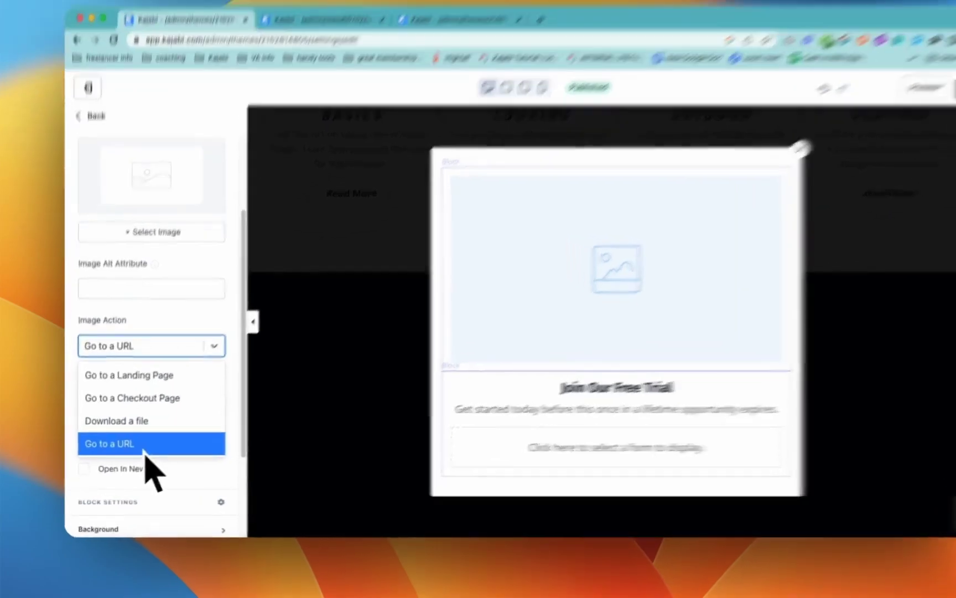
pyautogui.click(135, 452)
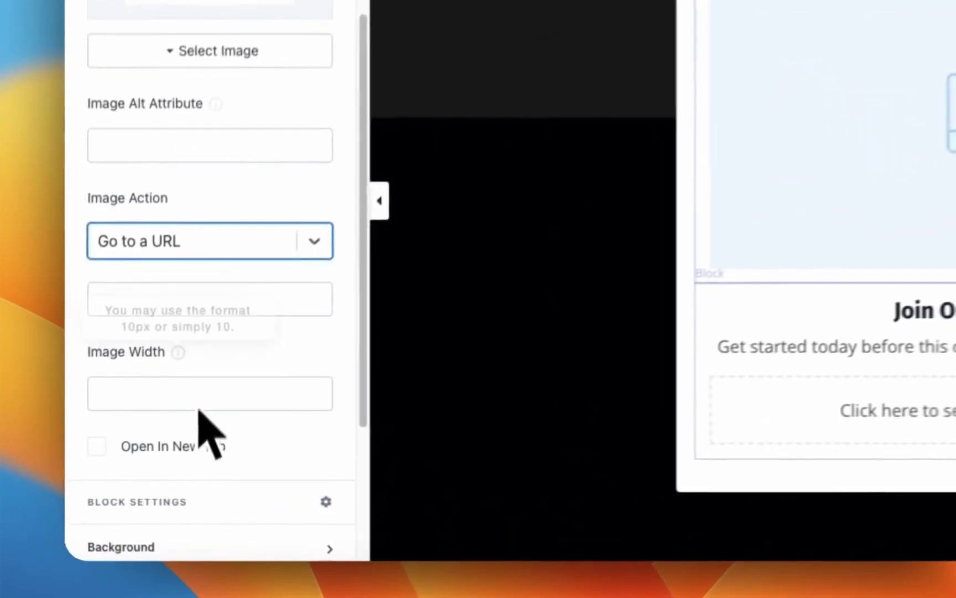
# - Set the image action to Go to a Checkout Page, leaving no checkout selected
pyautogui.click(207, 311)
pyautogui.click(226, 252)
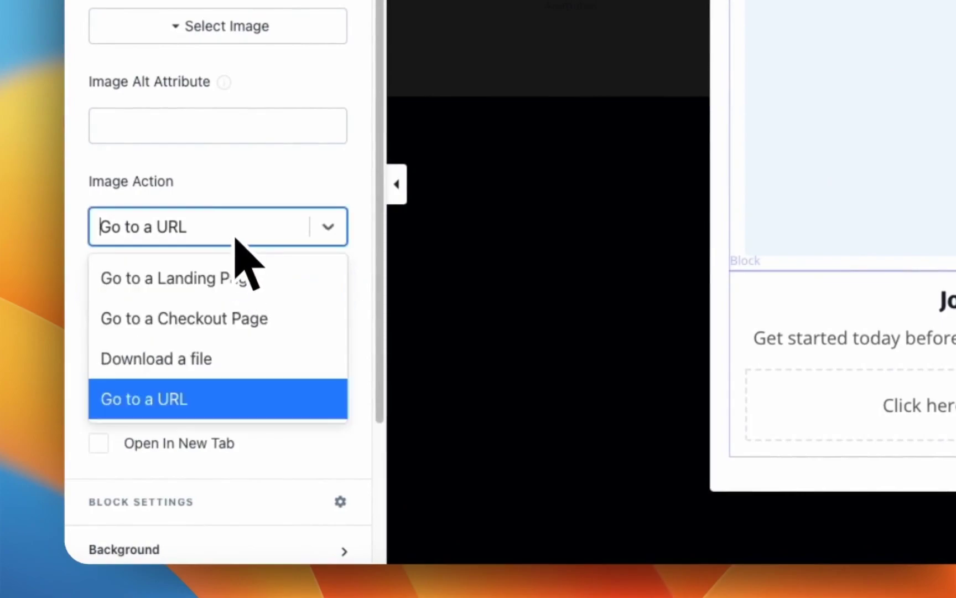
pyautogui.click(237, 278)
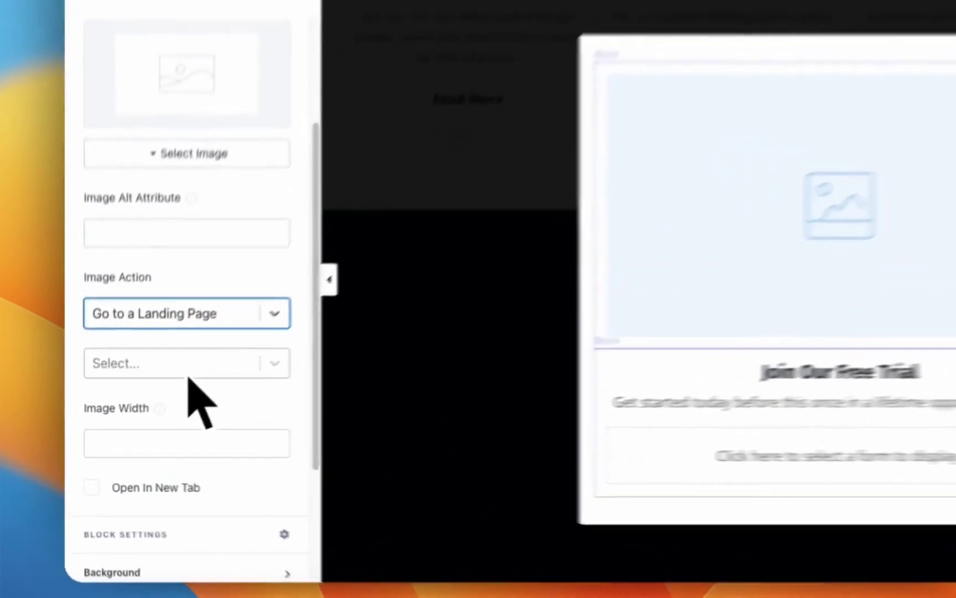
pyautogui.click(190, 369)
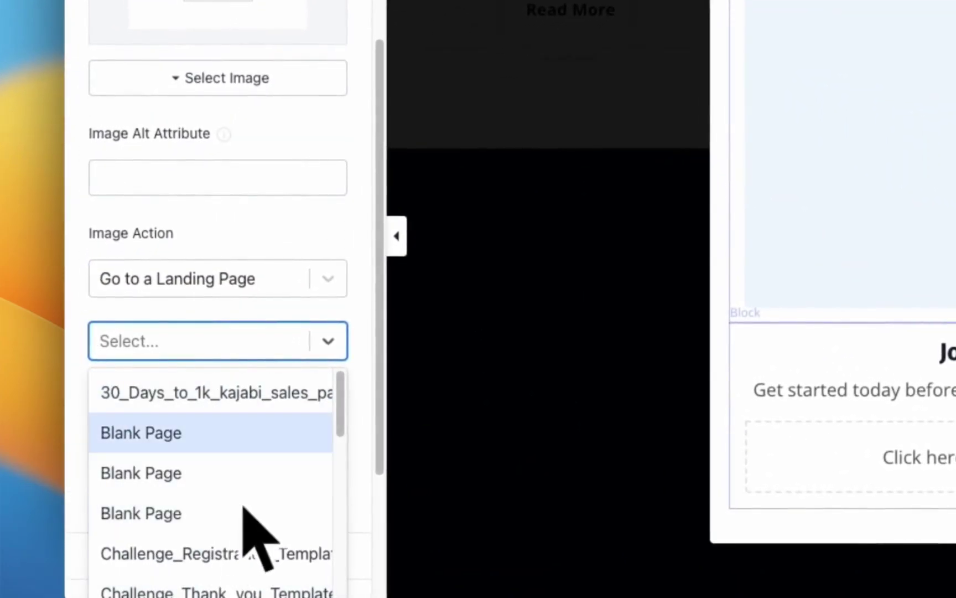
pyautogui.click(250, 247)
pyautogui.click(249, 287)
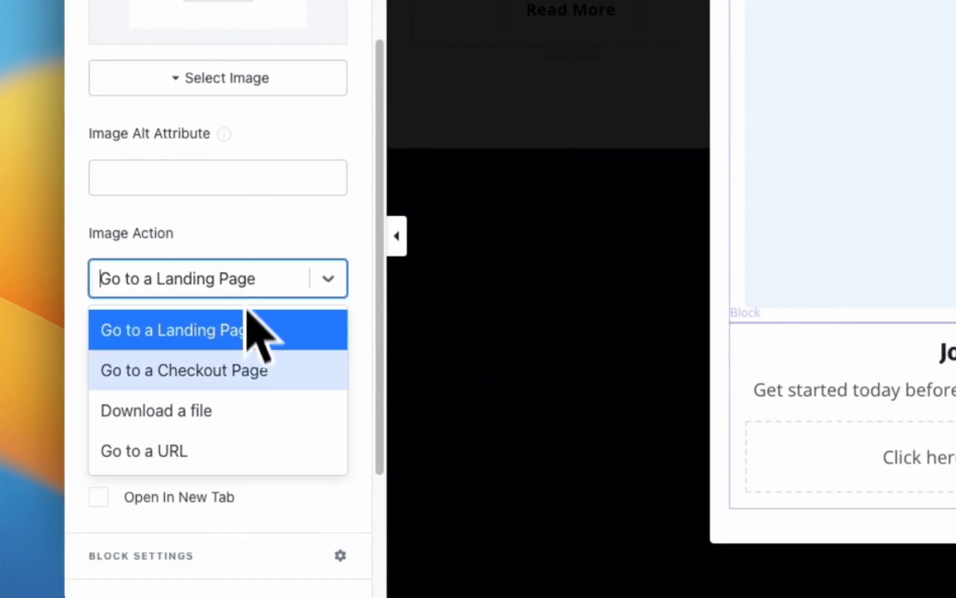
pyautogui.click(247, 380)
pyautogui.click(235, 356)
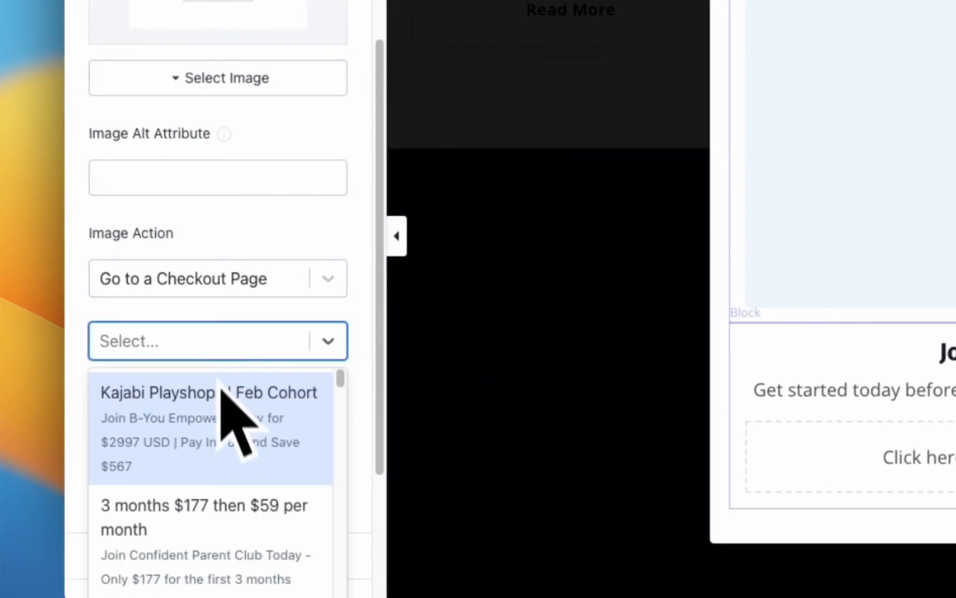
pyautogui.click(236, 248)
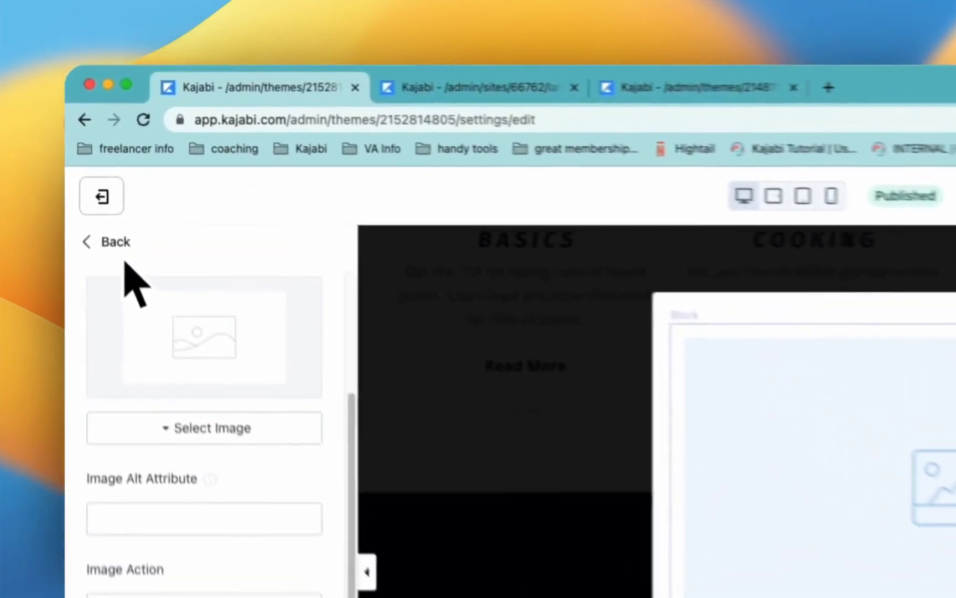
# - Go back to the popup's block list and hide the Form block
pyautogui.click(105, 259)
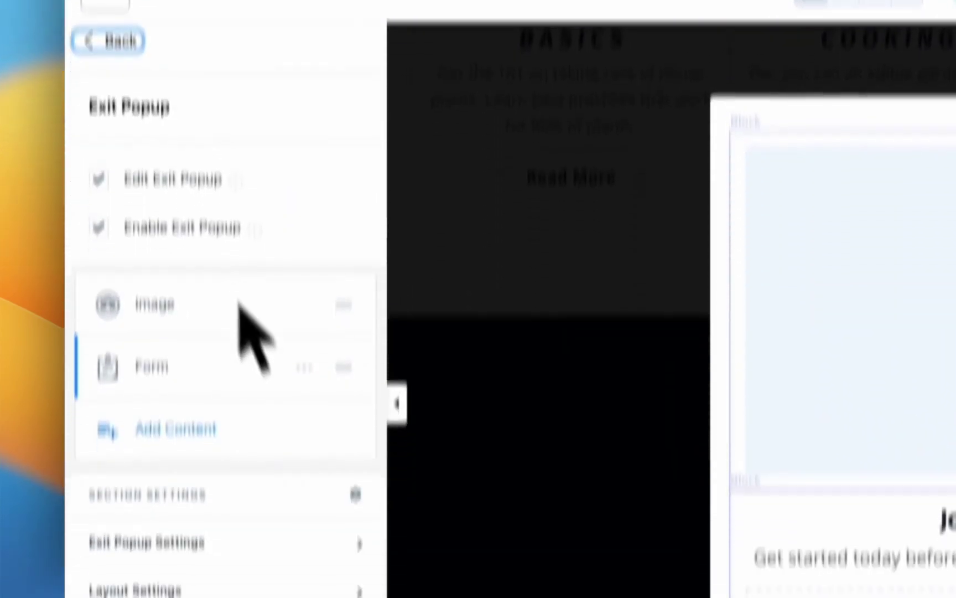
pyautogui.click(304, 256)
pyautogui.click(260, 352)
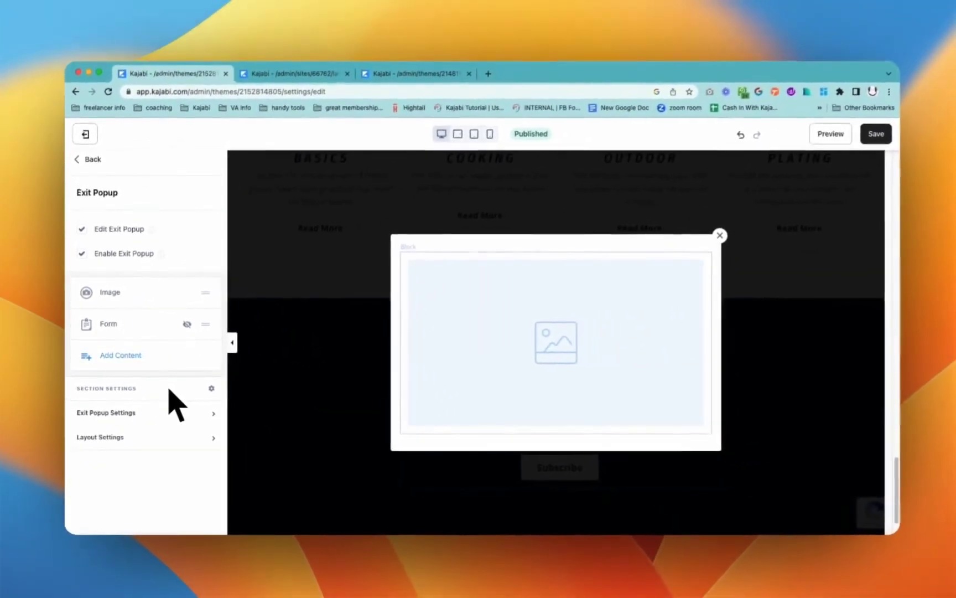
# - Add a Text block headed 'All The Tools You Need To Build A Successful Online Business'
pyautogui.click(138, 354)
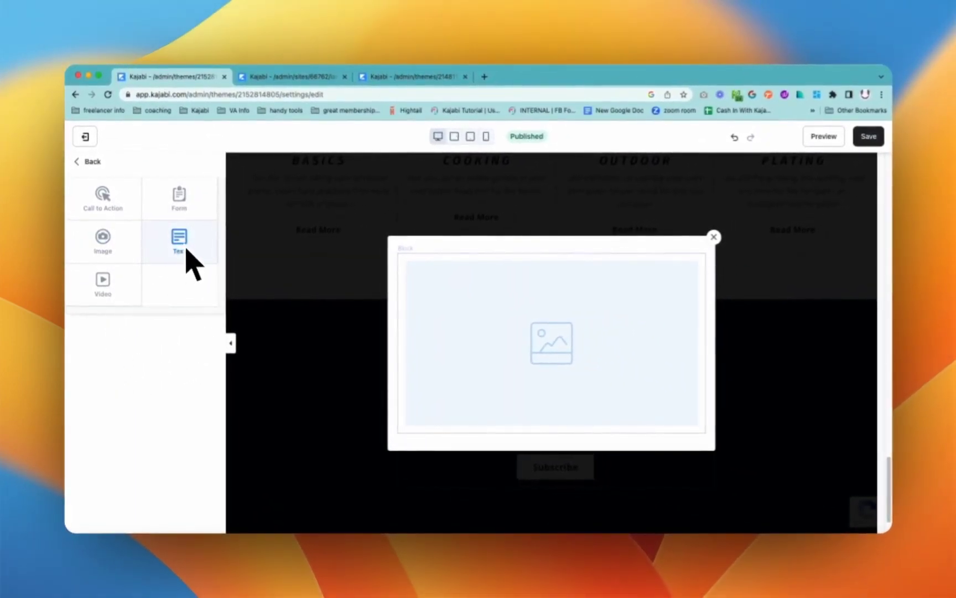
pyautogui.click(195, 237)
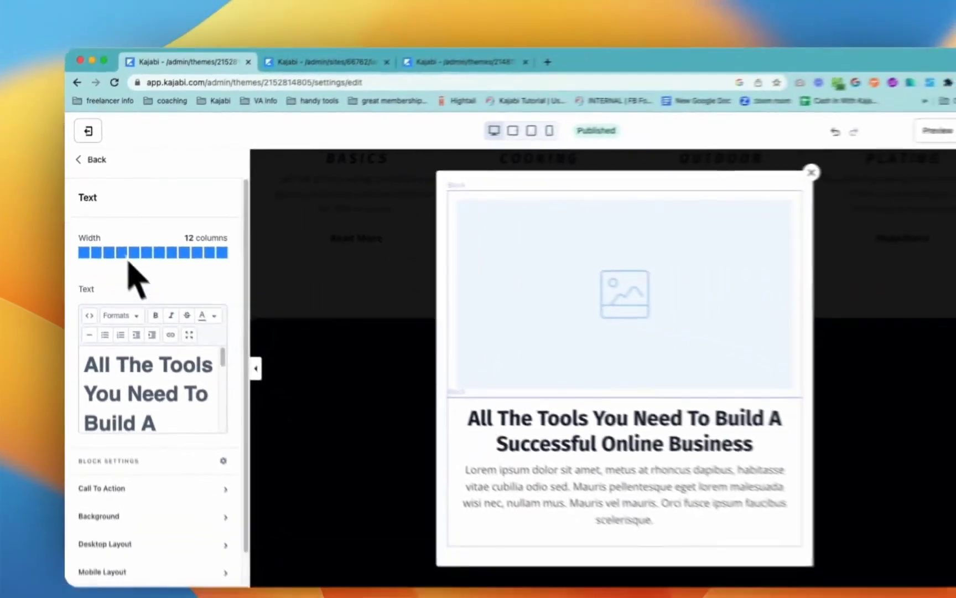
pyautogui.moveTo(548, 341)
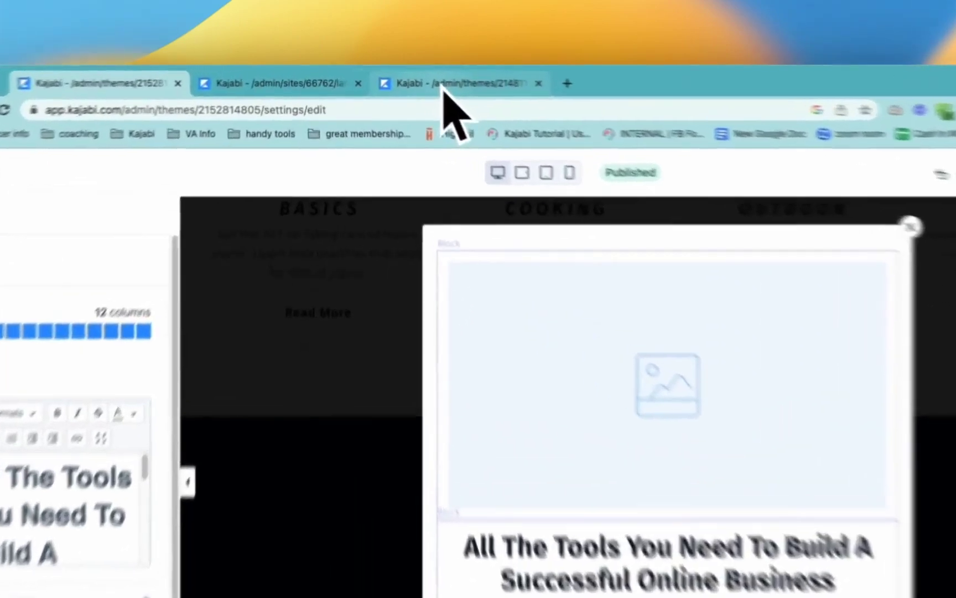
pyautogui.click(444, 88)
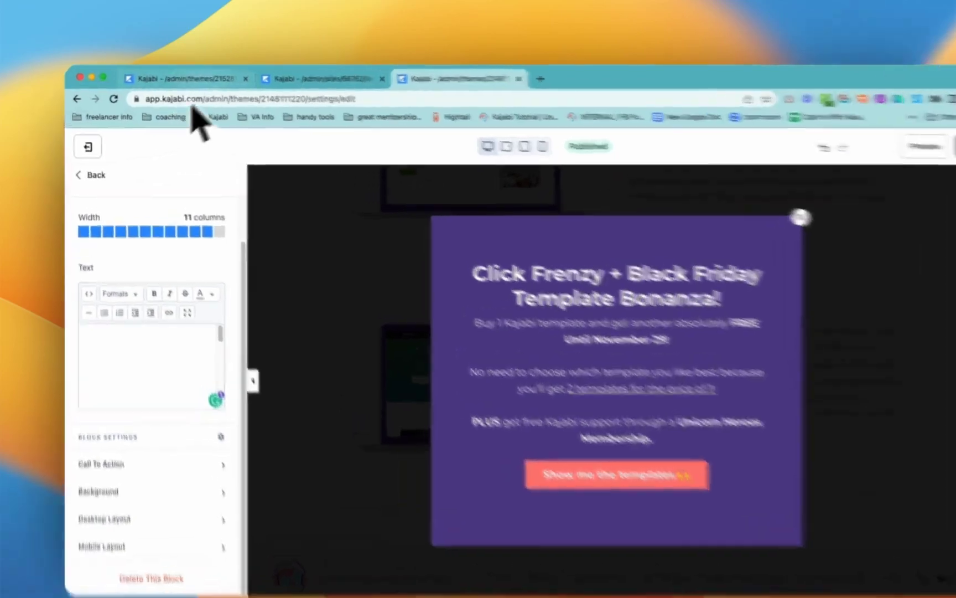
pyautogui.click(176, 78)
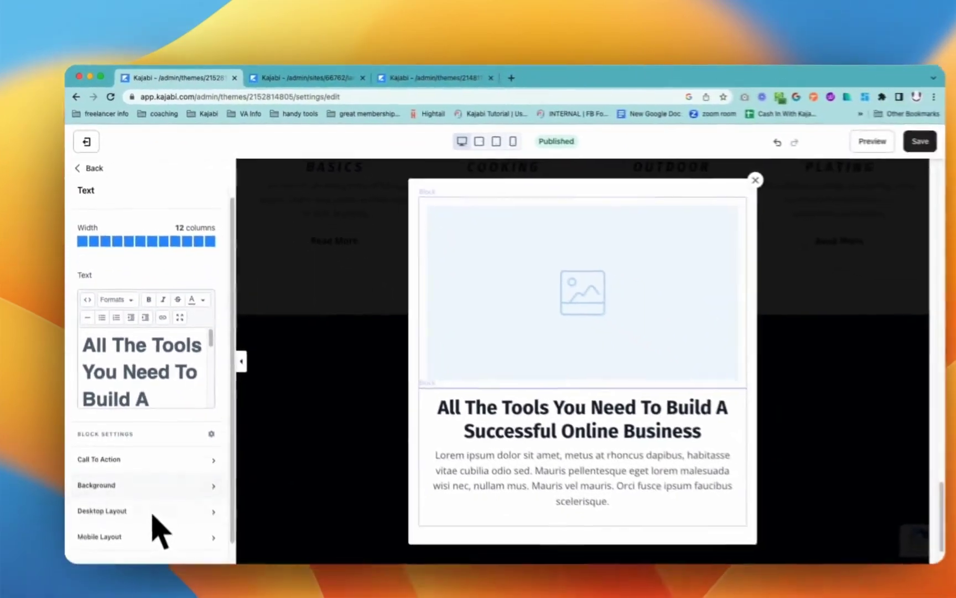
# - Expand the text block's Background settings (Border Type None, Width 4, Radius 4, Box Shadow None)
pyautogui.scroll(-2, 154, 517)
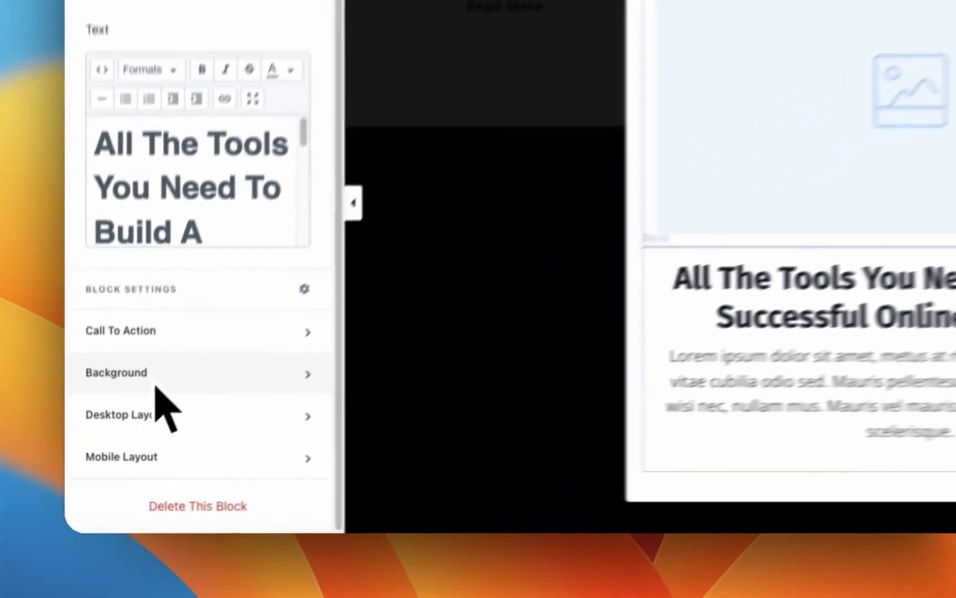
pyautogui.click(119, 445)
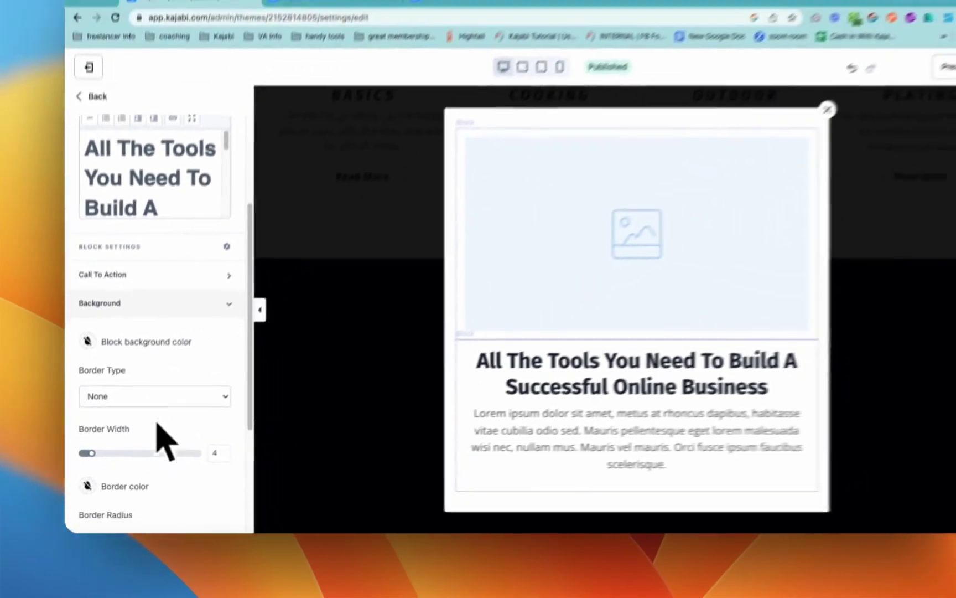
pyautogui.scroll(-4, 157, 459)
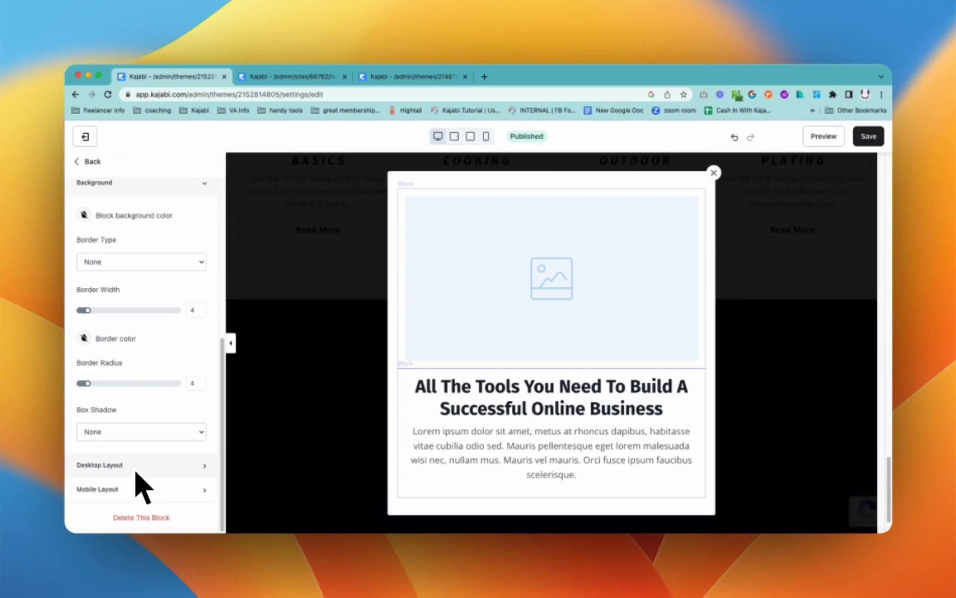
pyautogui.scroll(3, 153, 467)
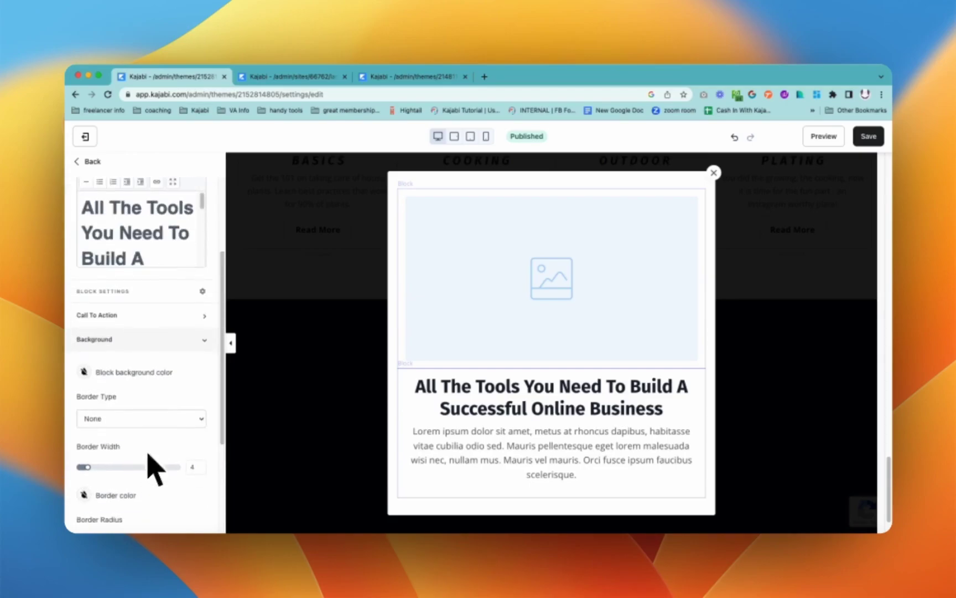
# - Turn on Include CTA to add a 'Call To Action' button below the paragraph
pyautogui.click(165, 316)
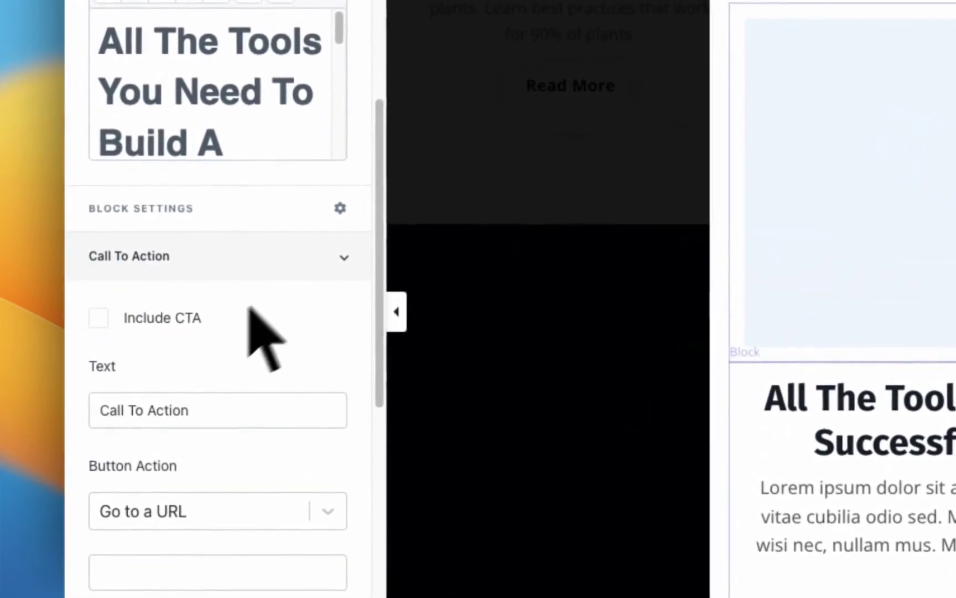
pyautogui.click(110, 326)
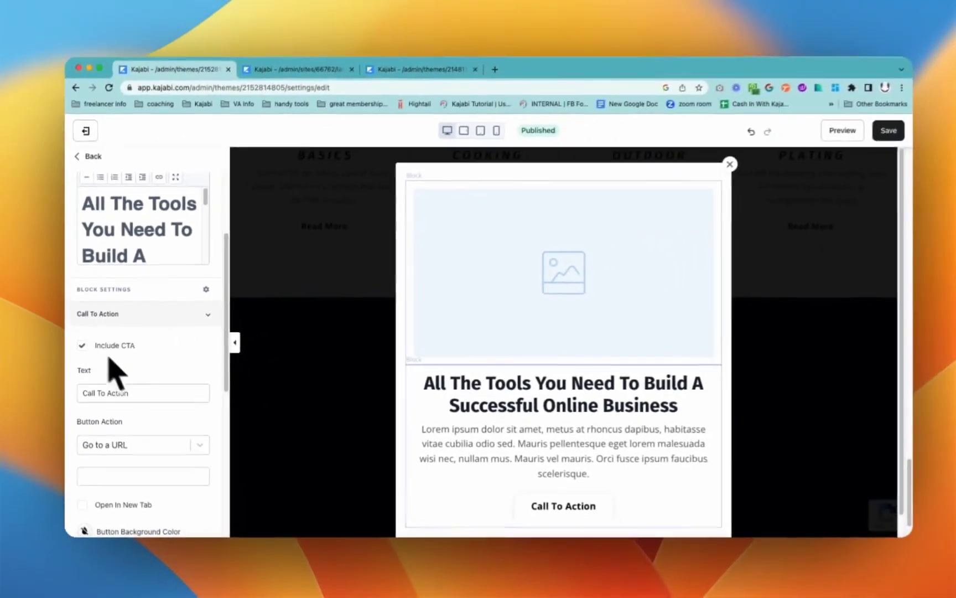
pyautogui.scroll(-5, 238, 443)
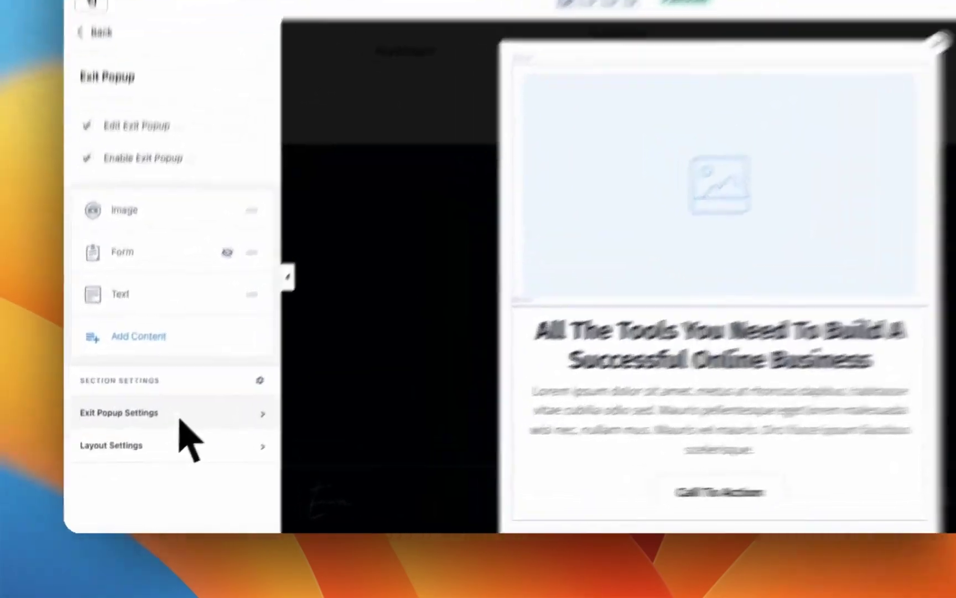
# - Set the Popup Background Color in Layout Settings to green (27AE60)
pyautogui.click(69, 420)
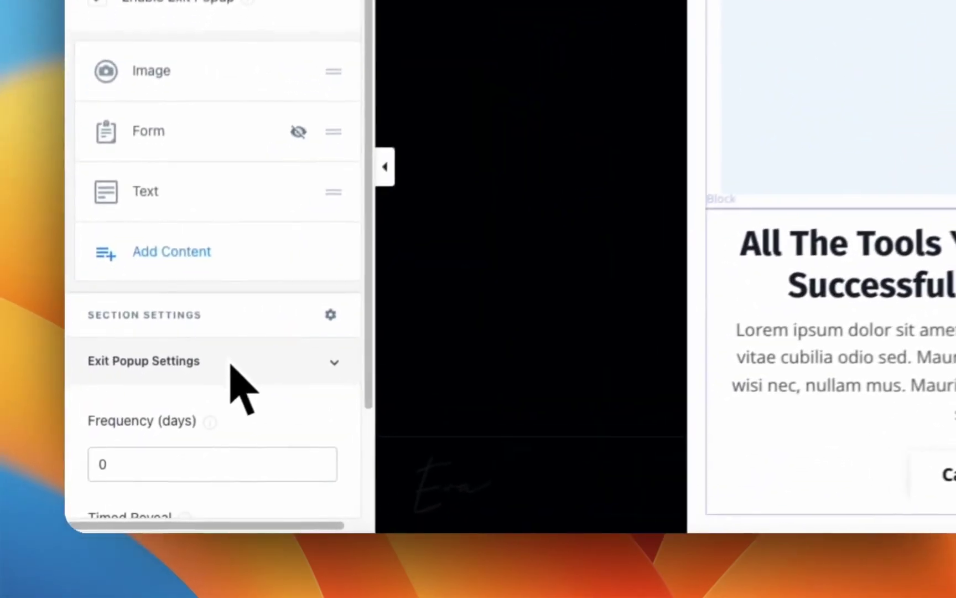
pyautogui.scroll(-3, 110, 421)
pyautogui.click(256, 491)
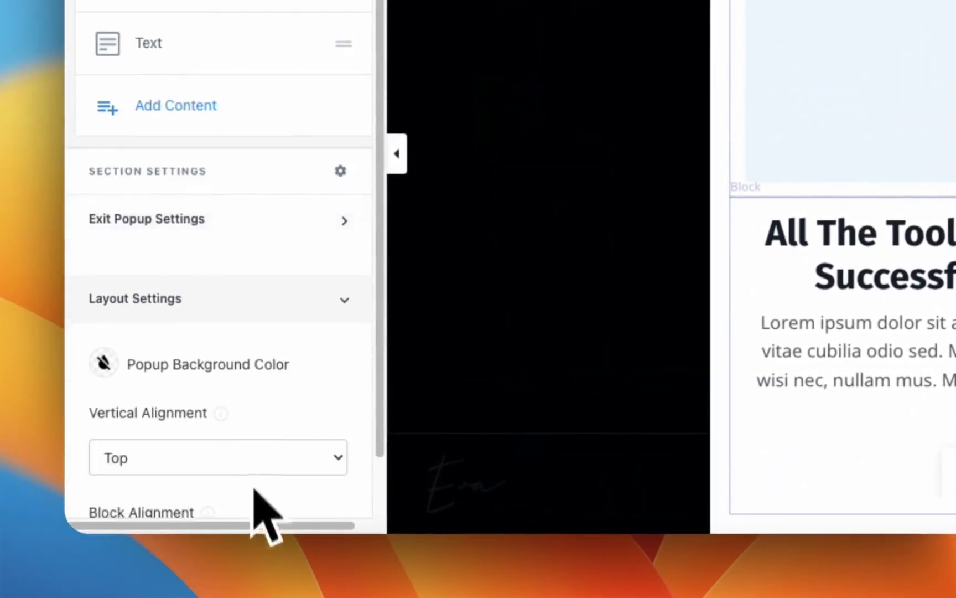
pyautogui.scroll(-3, 260, 387)
pyautogui.click(103, 231)
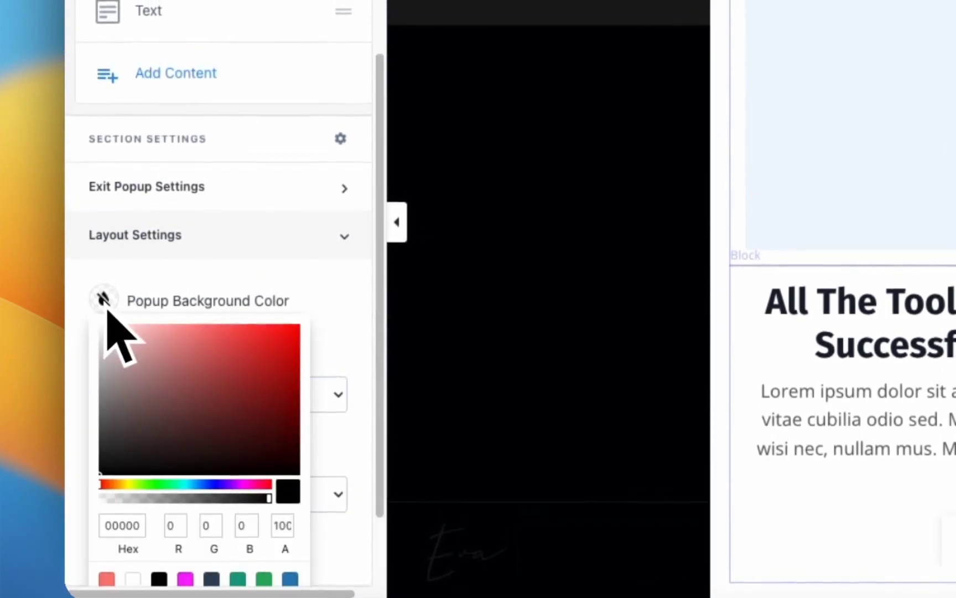
pyautogui.click(264, 552)
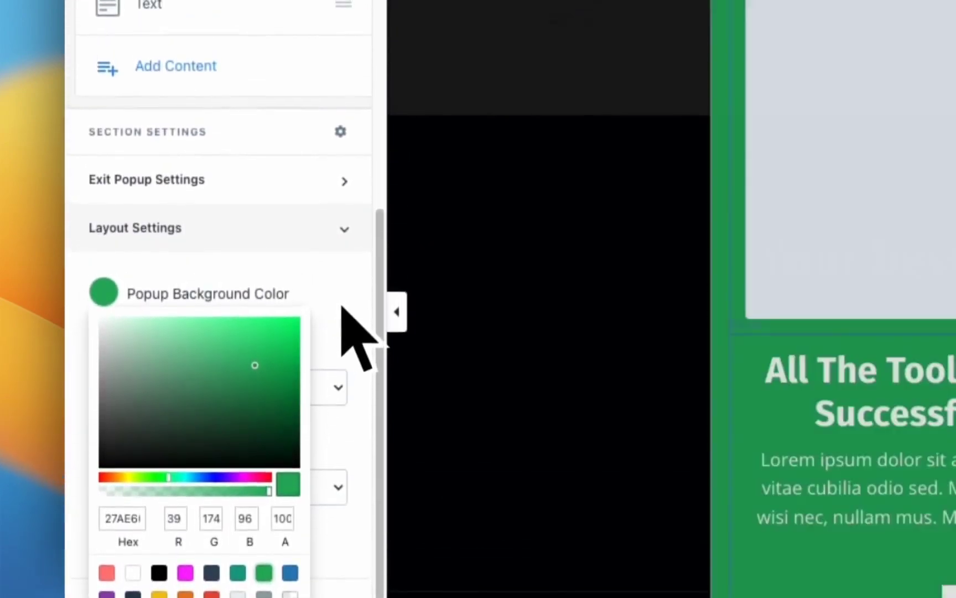
pyautogui.click(342, 307)
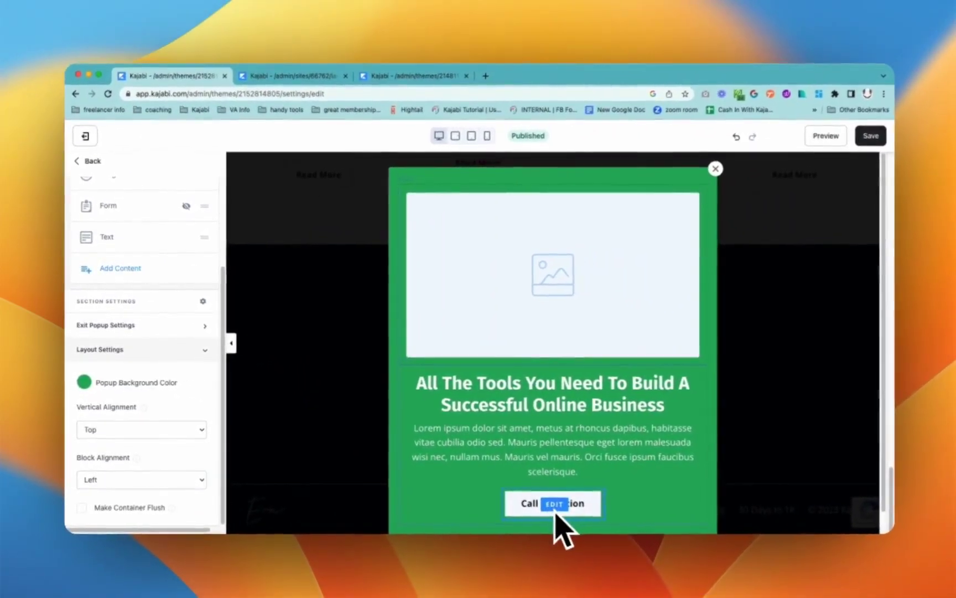
pyautogui.click(840, 566)
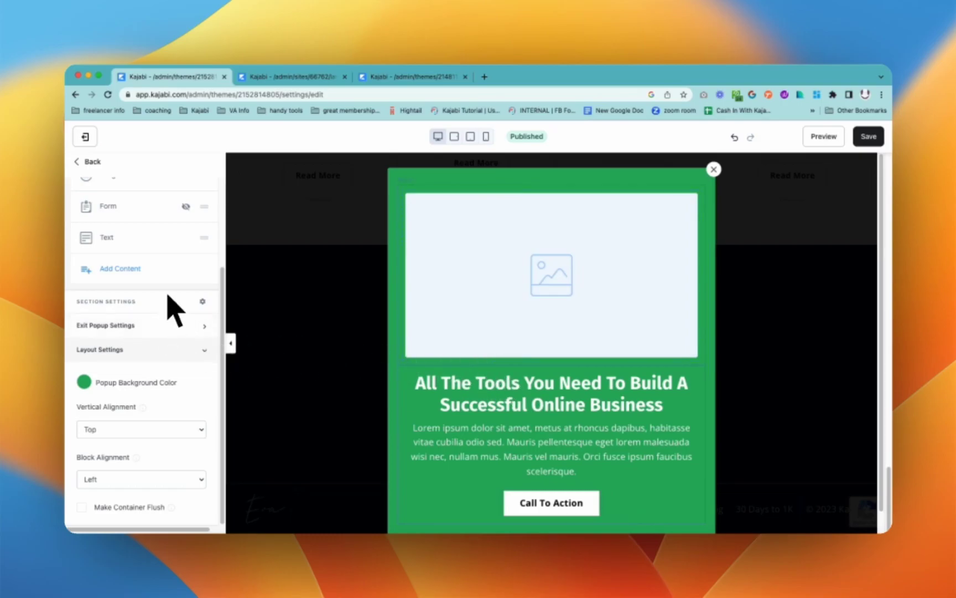
# - Hide the popup's Image block, leaving headline, paragraph and button on green
pyautogui.scroll(1, 172, 301)
pyautogui.click(185, 191)
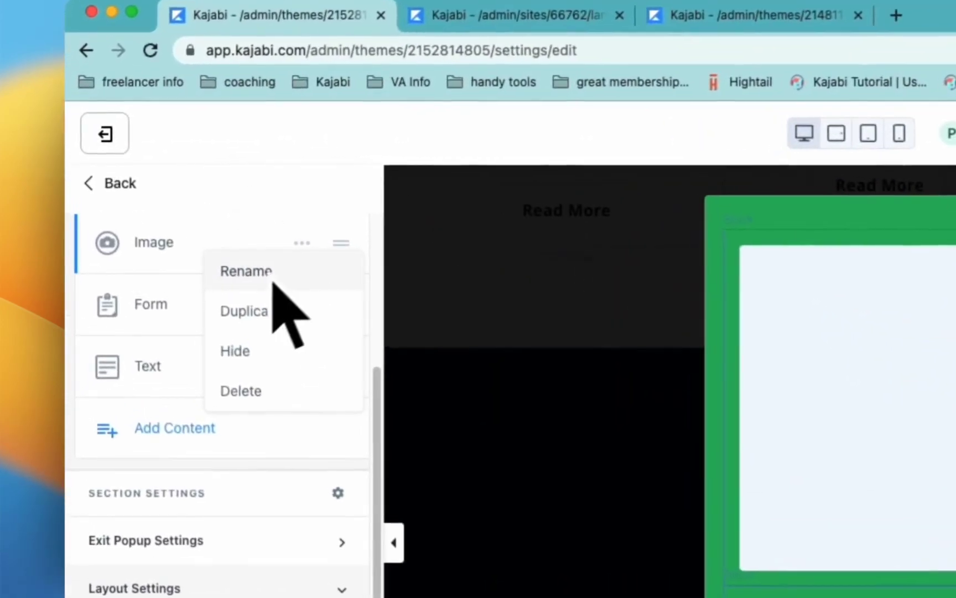
pyautogui.click(272, 357)
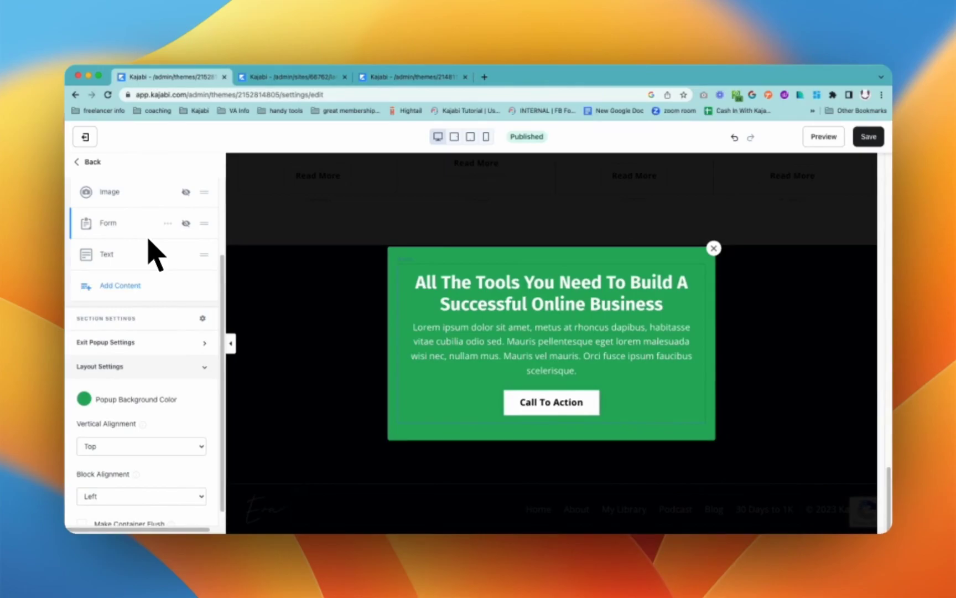
# - Enter 5 in the exit popup's Frequency (days) field
pyautogui.click(156, 346)
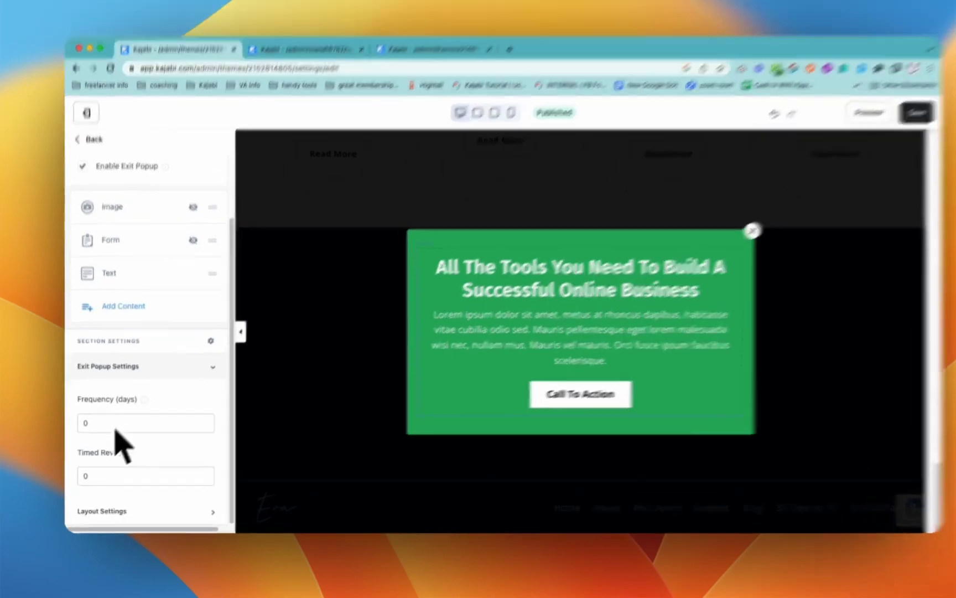
pyautogui.click(108, 429)
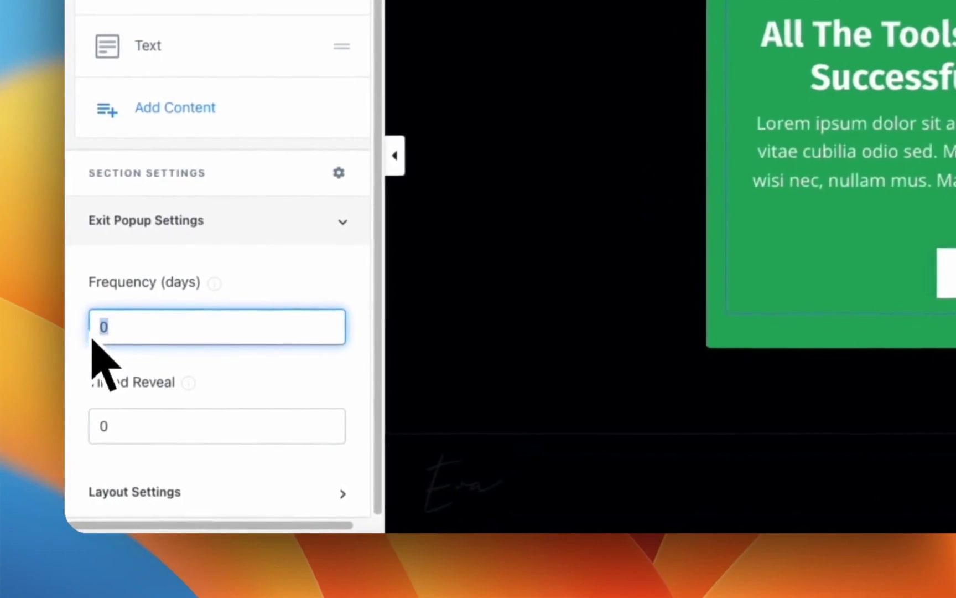
pyautogui.write('5')
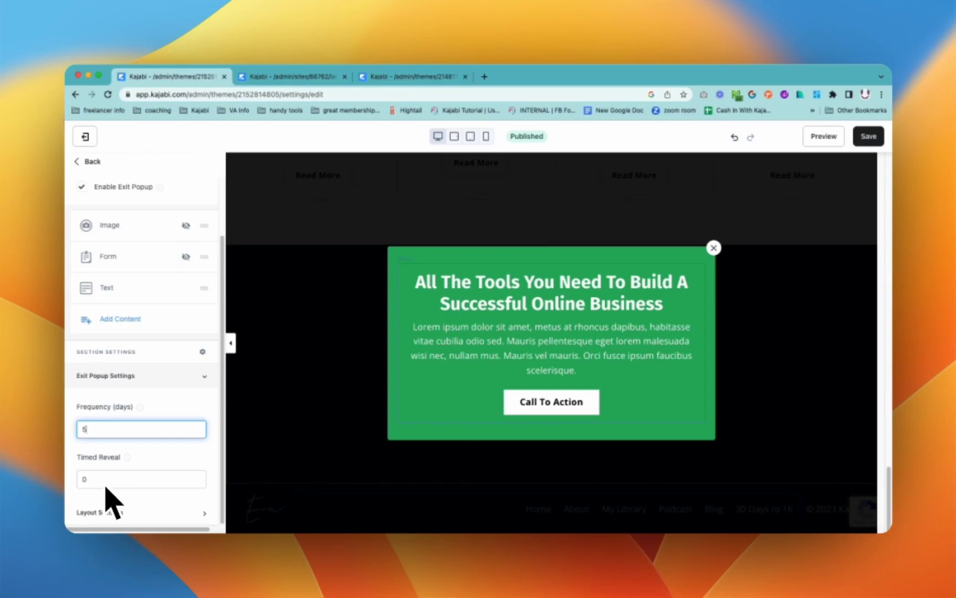
# - Enter 45 as the exit popup's Timed Reveal value, replacing the previous one
pyautogui.click(104, 486)
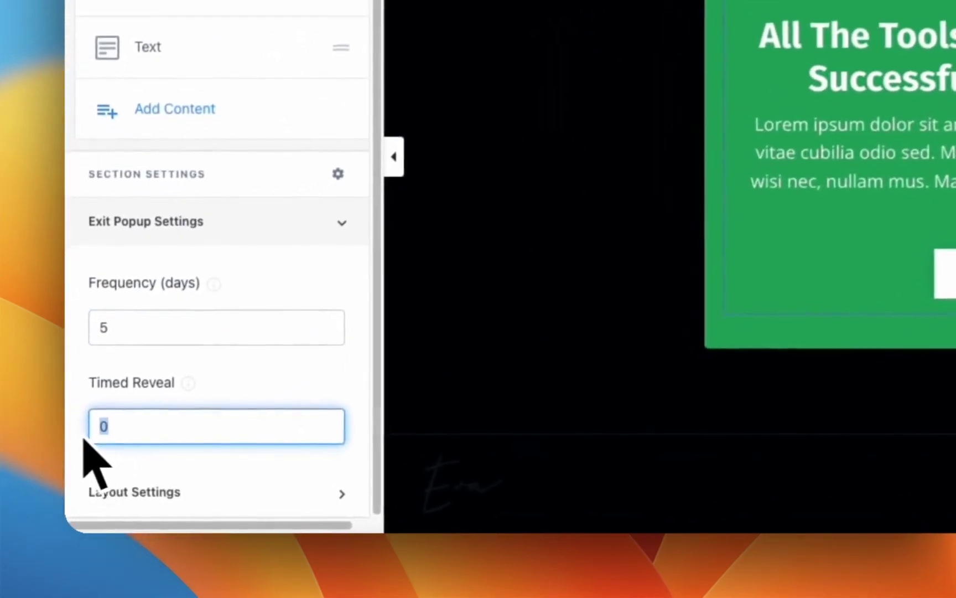
pyautogui.write('45')
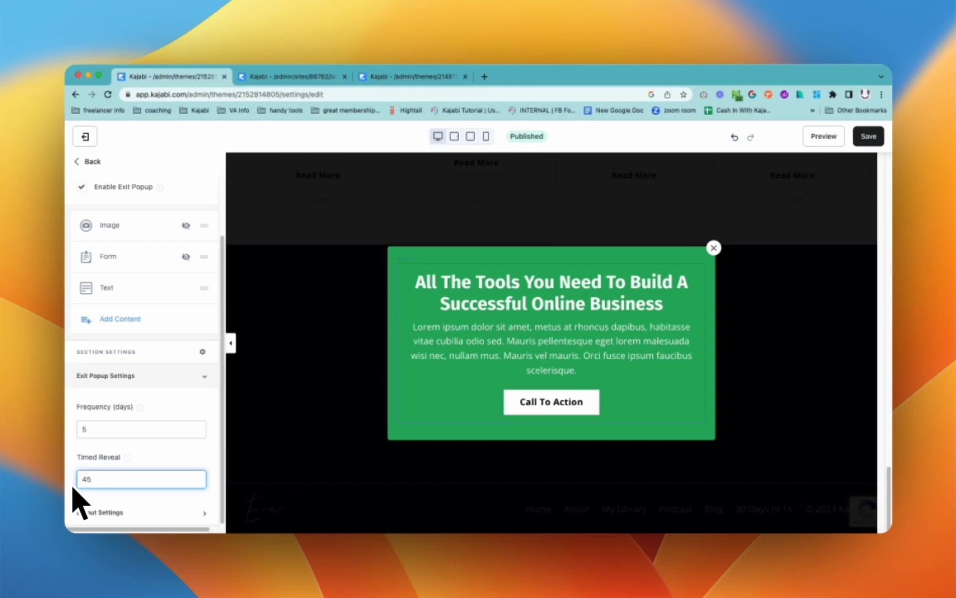
# - Untick Edit Exit Popup so the canvas shows the 'Your best plant life awaits' section
pyautogui.scroll(3, 99, 357)
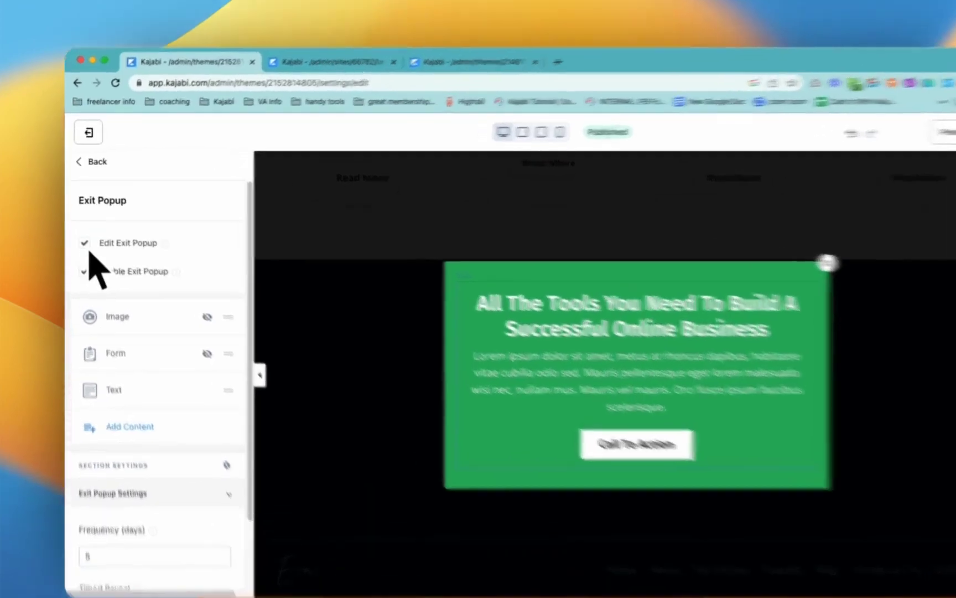
pyautogui.click(82, 231)
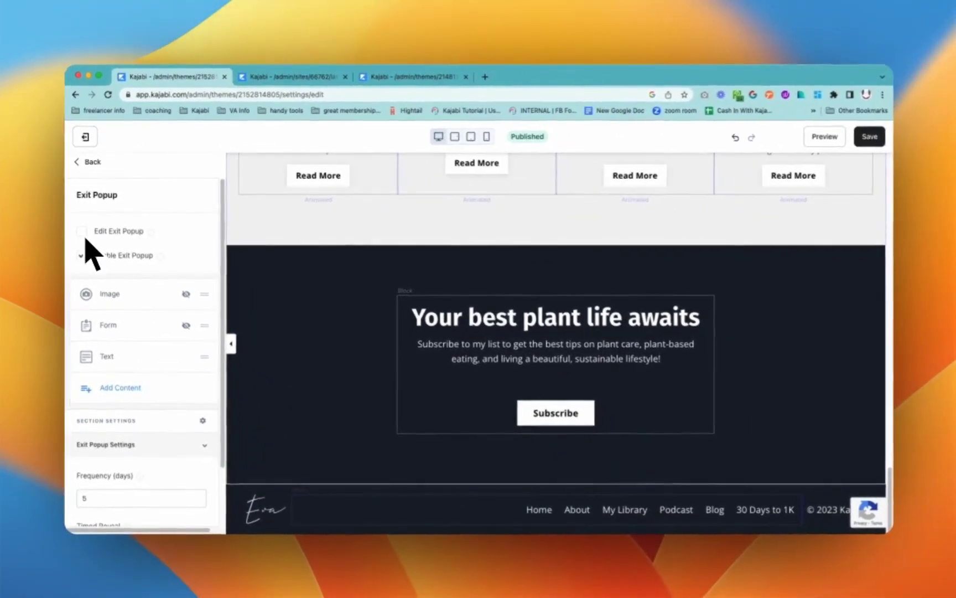